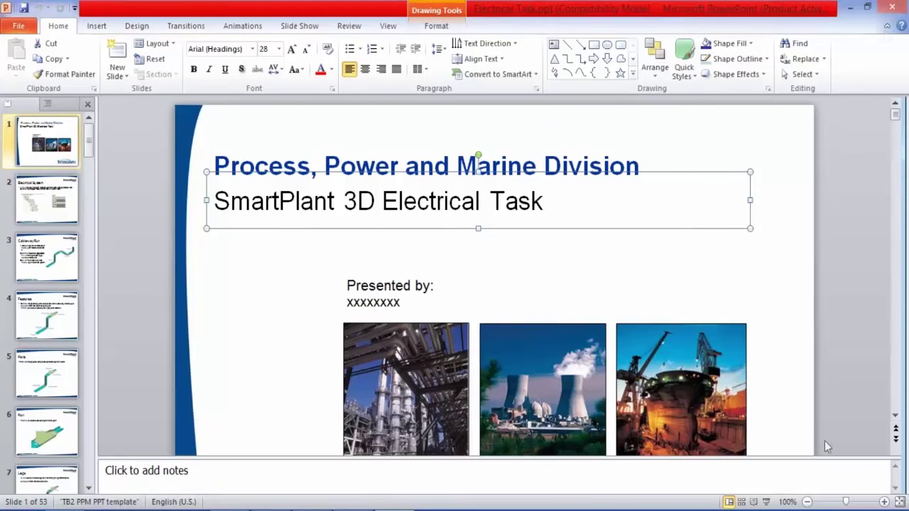
Run the Electrical Task slide show and advance to the component-placement slides
left_click(767, 502)
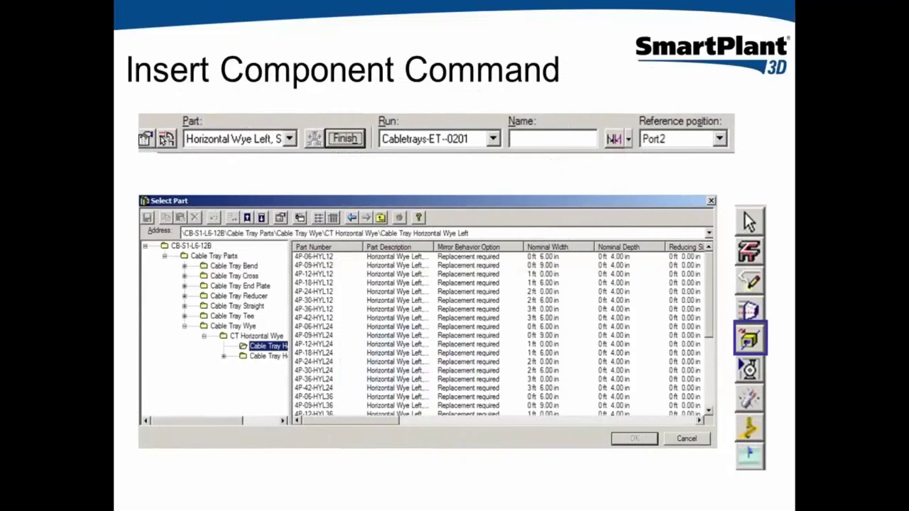
key("Right")
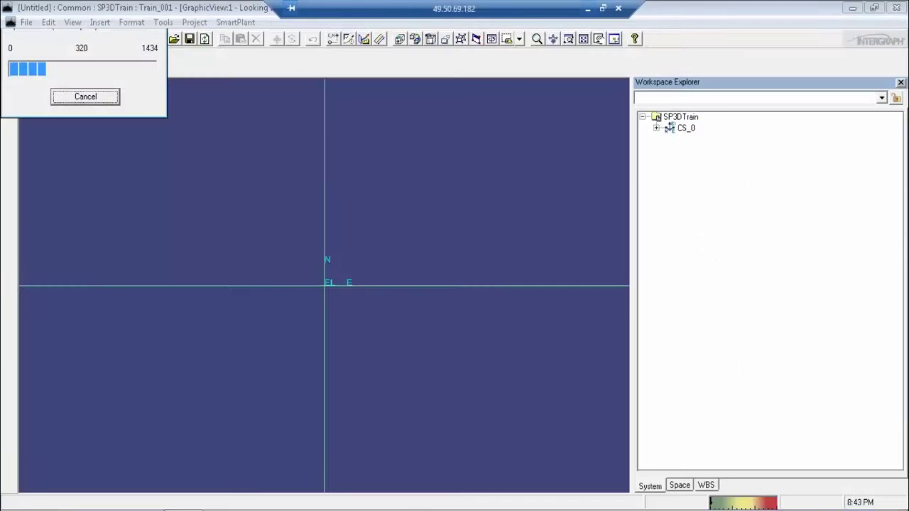
Fit the whole plant model, then zoom into the cable tray area
left_click(583, 39)
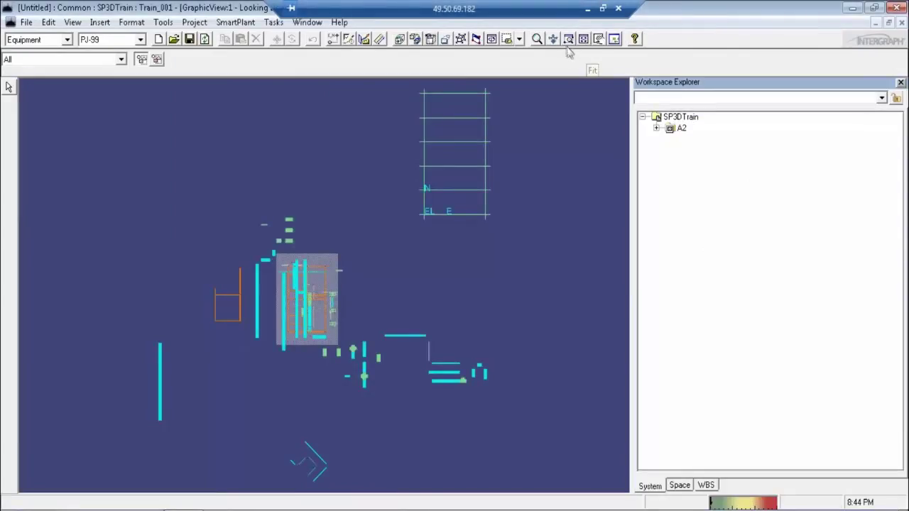
left_click(569, 40)
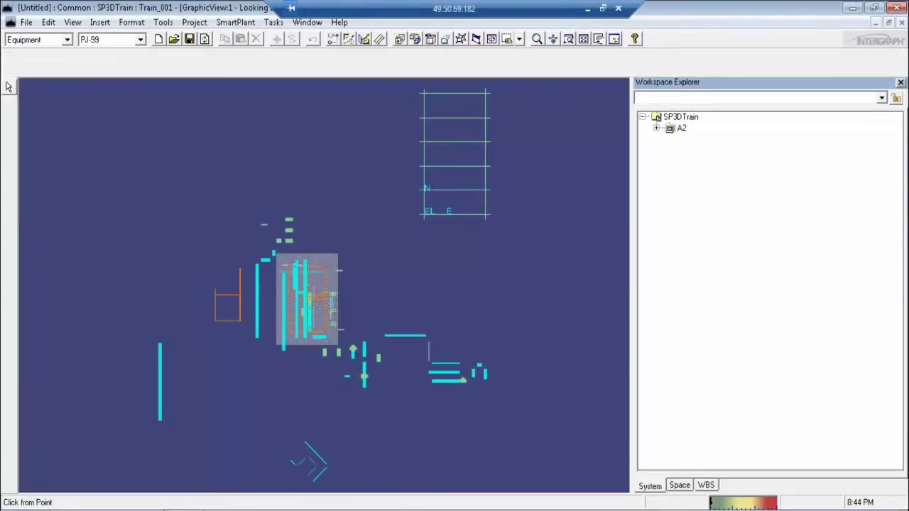
left_click(328, 321)
left_click(392, 379)
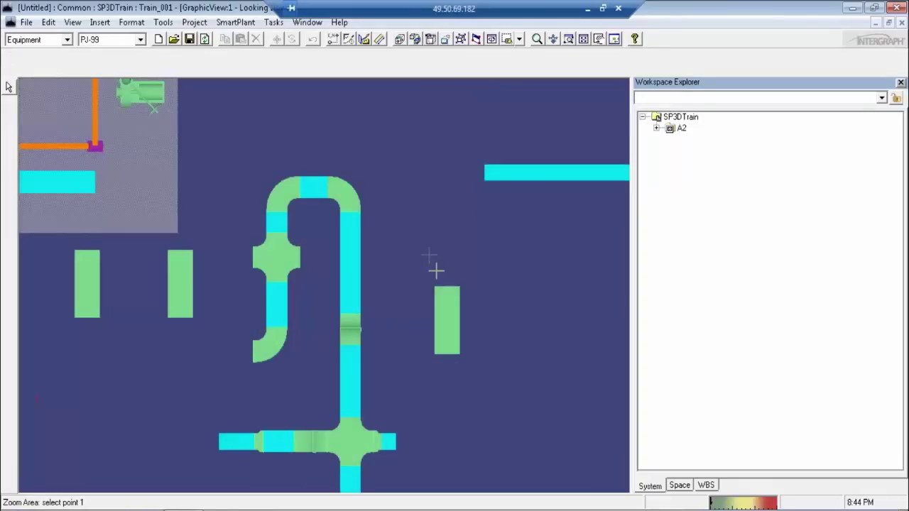
key("Escape")
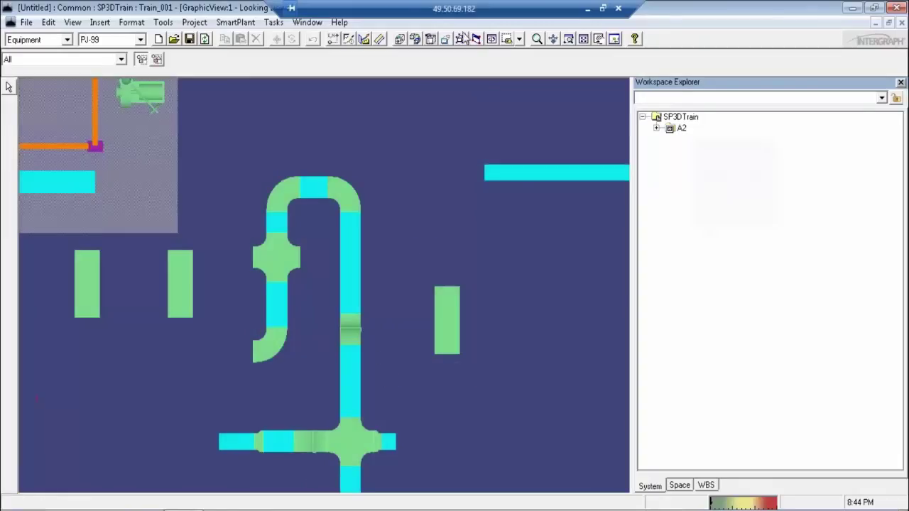
Switch to an isometric view, refit, and zoom in closely on the cable tray loop
left_click(463, 39)
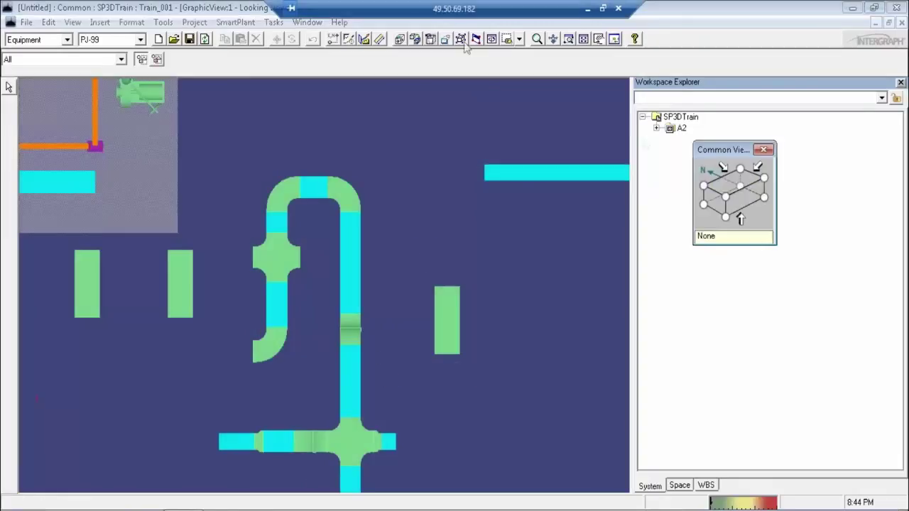
left_click(727, 198)
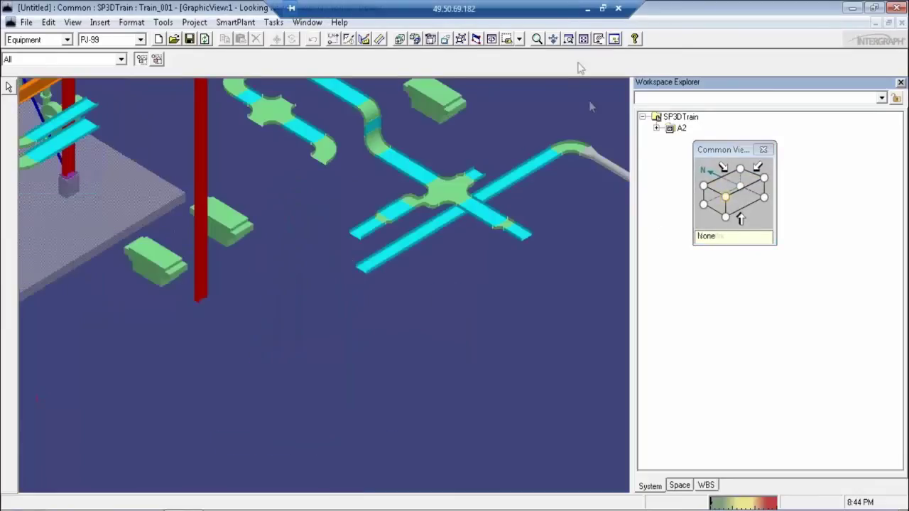
left_click(583, 39)
left_click(568, 39)
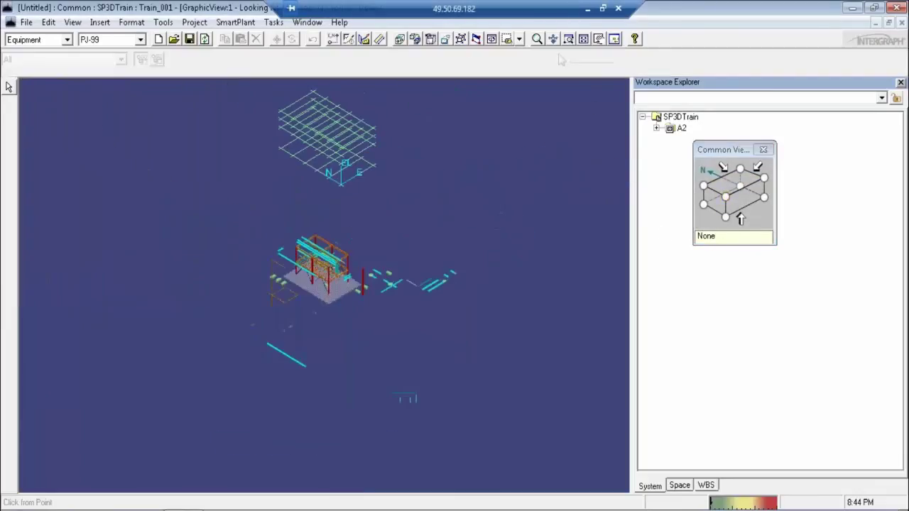
left_click(396, 295)
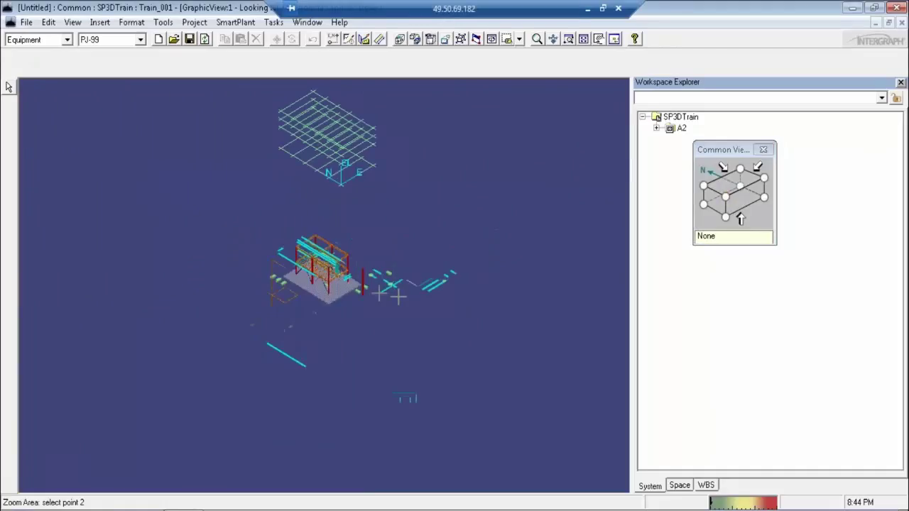
left_click(368, 291)
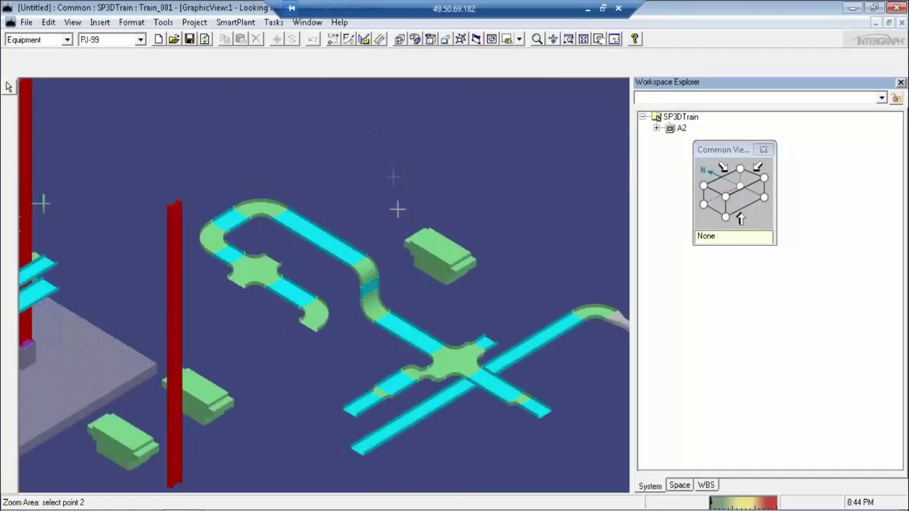
left_click(392, 168)
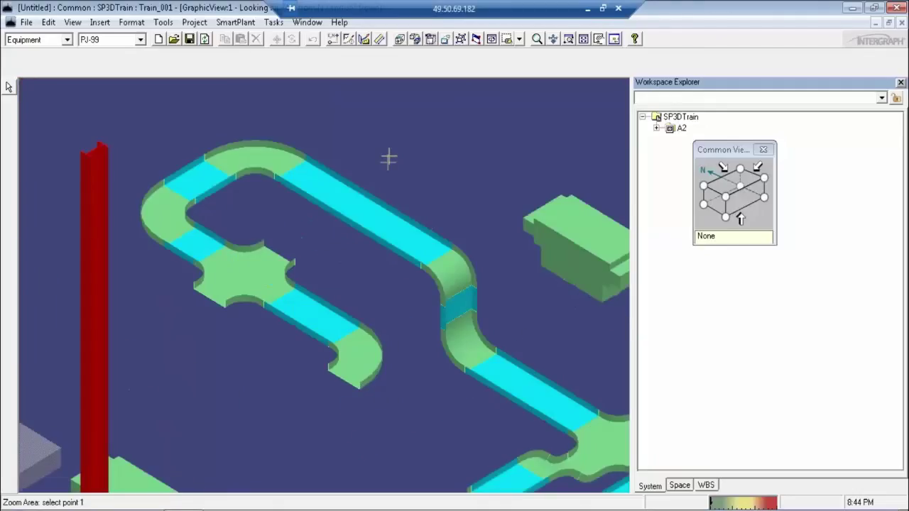
left_click(274, 22)
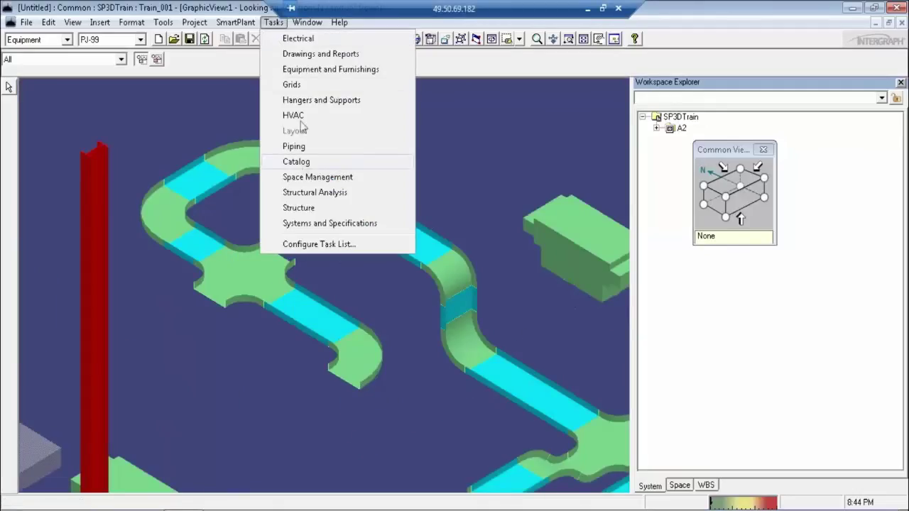
In the Electrical task, select all 8 objects of cableway run CW-001
left_click(299, 38)
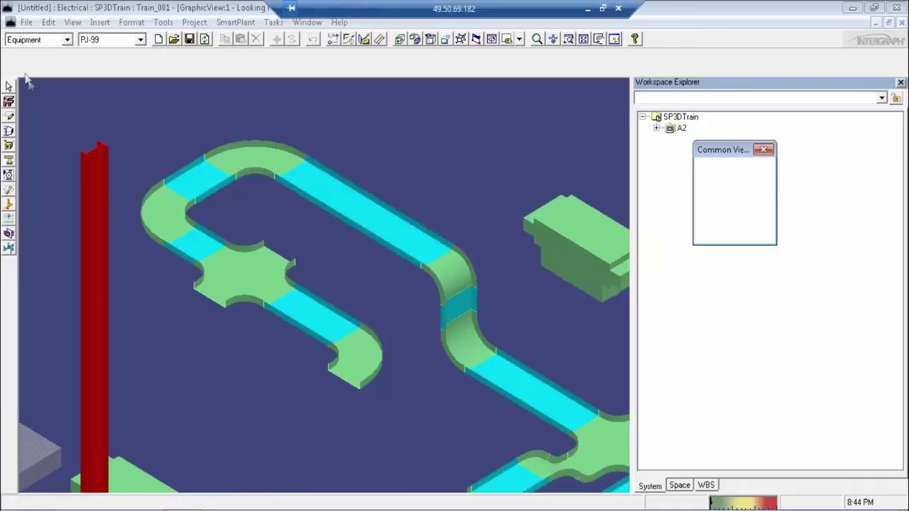
left_click(428, 254)
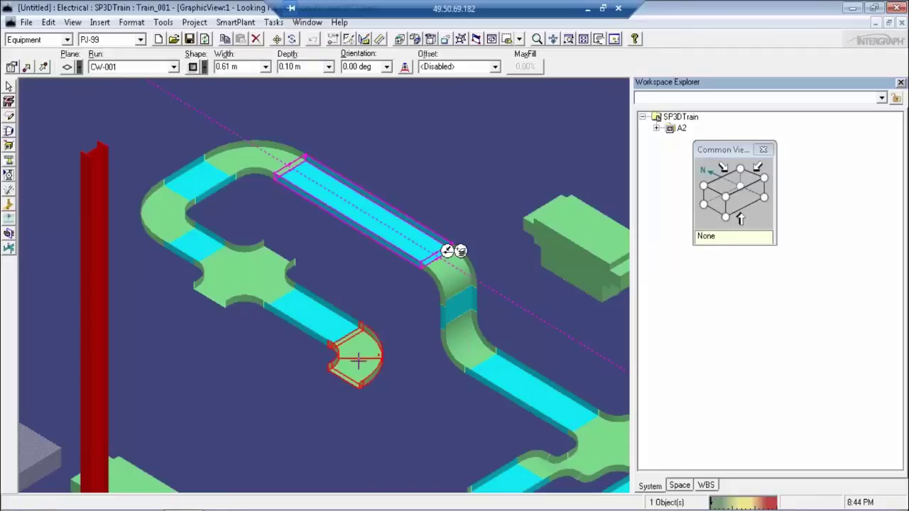
left_click(447, 251)
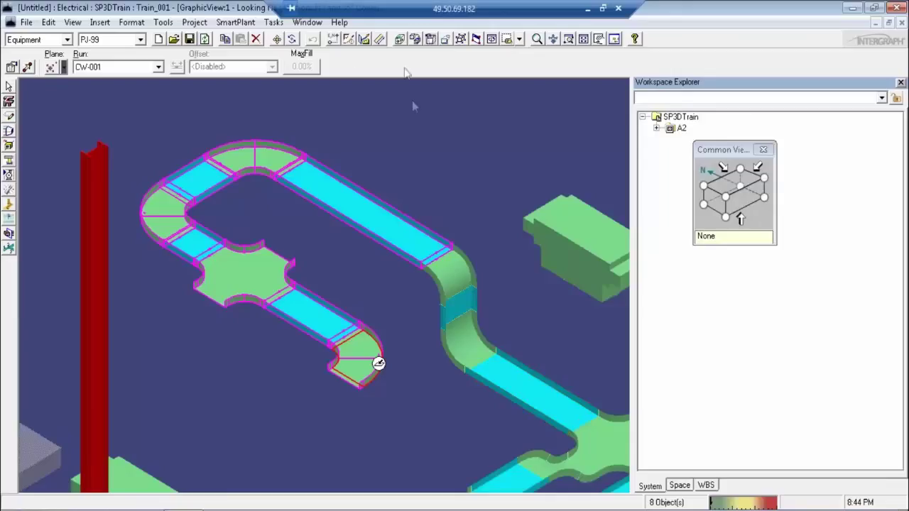
Start moving the CW-001 run from a picked point, constrained to the Elevation Plane
left_click(276, 38)
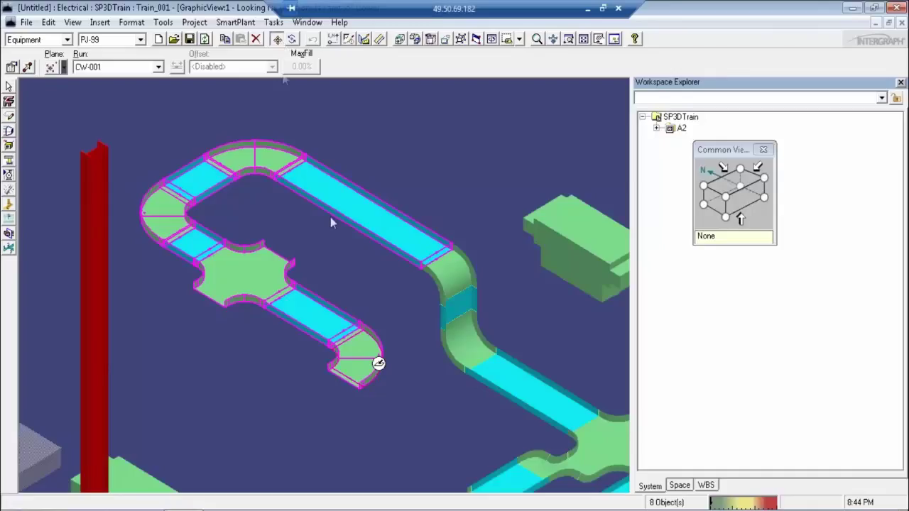
left_click(392, 228)
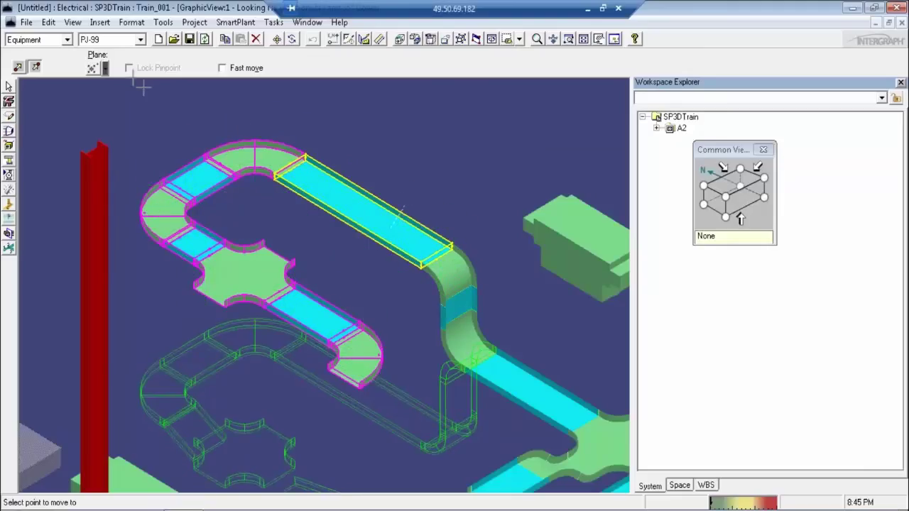
left_click(105, 68)
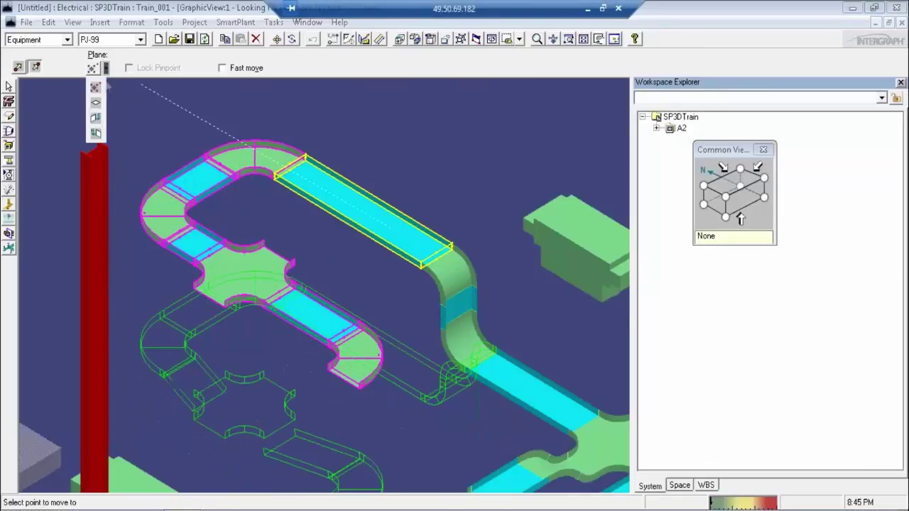
left_click(96, 133)
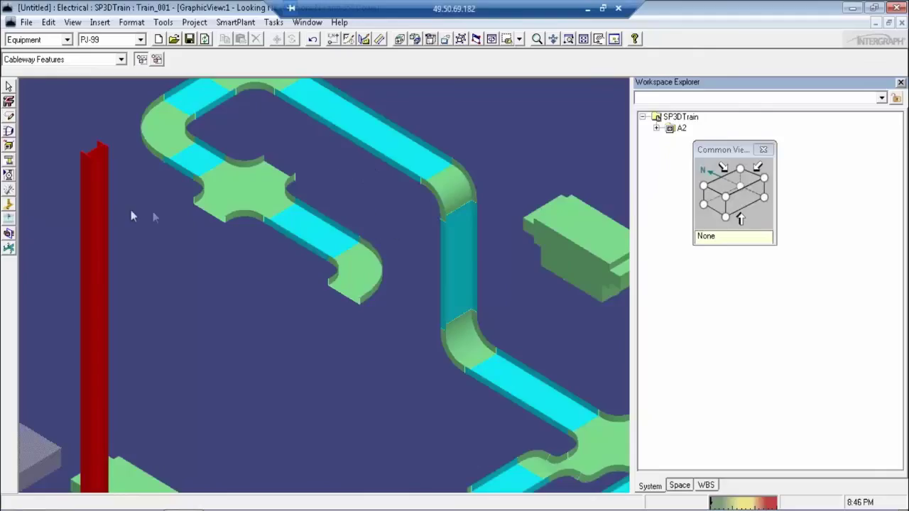
Select the branch's cross fitting, straight tray pieces and end bend, and start moving them
left_click(253, 182)
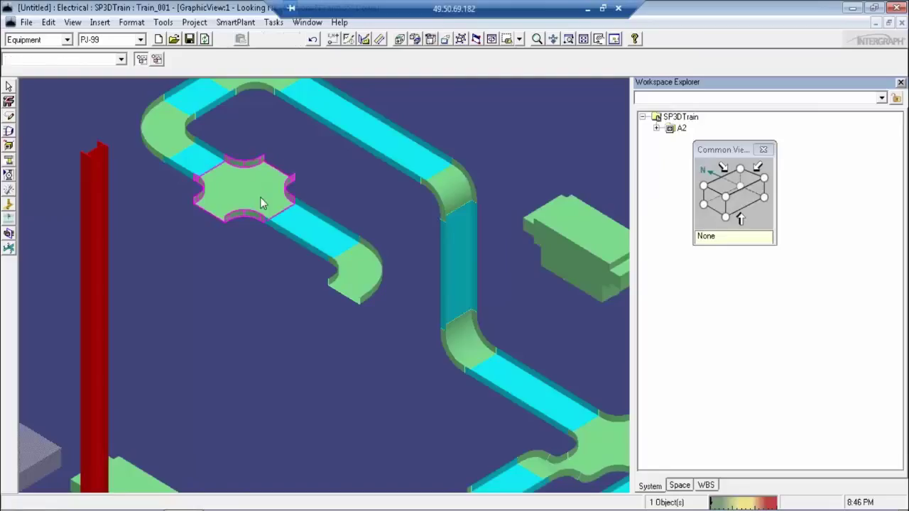
left_click(162, 138)
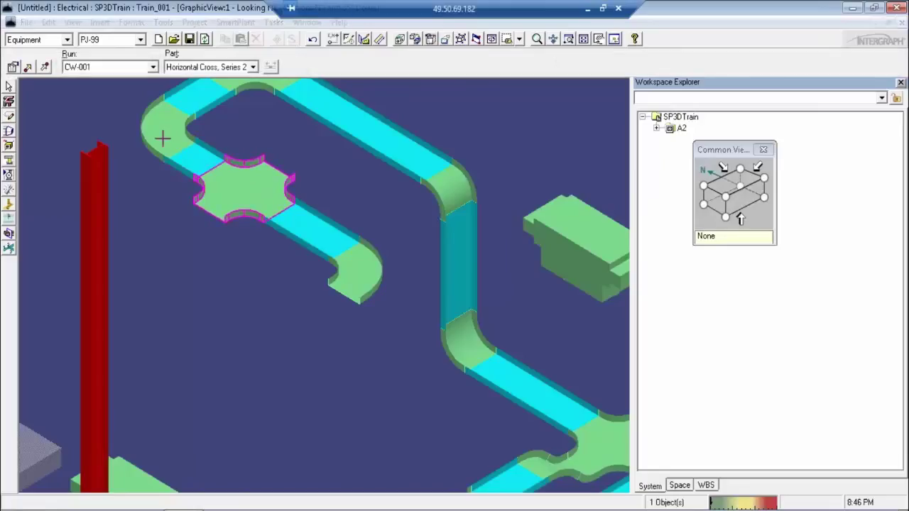
left_click(274, 204)
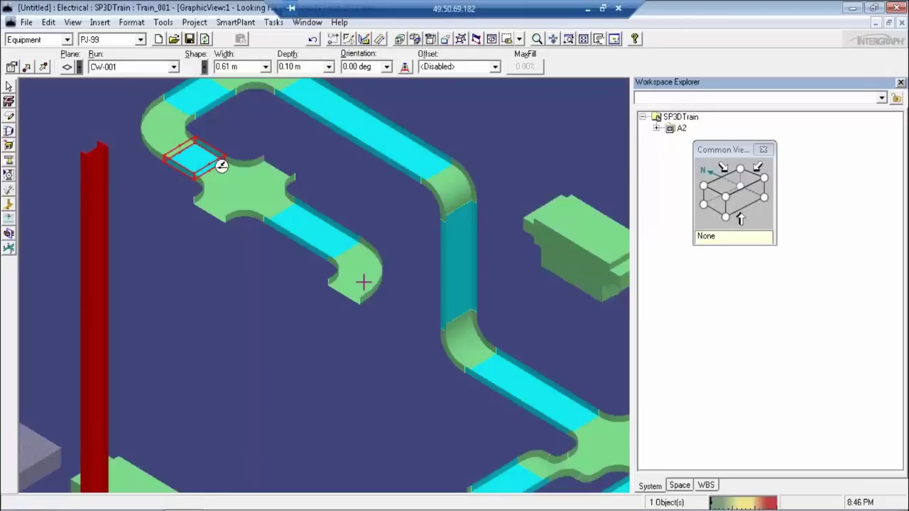
left_click(364, 283)
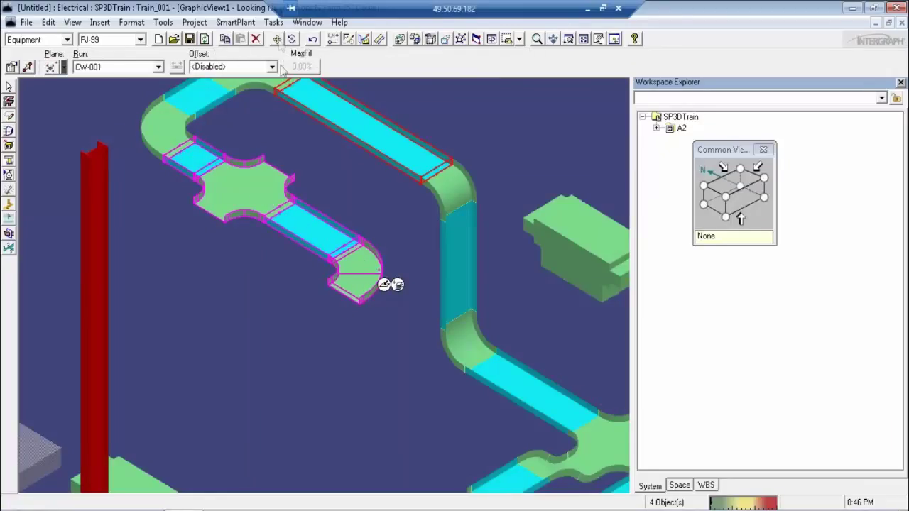
left_click(221, 202)
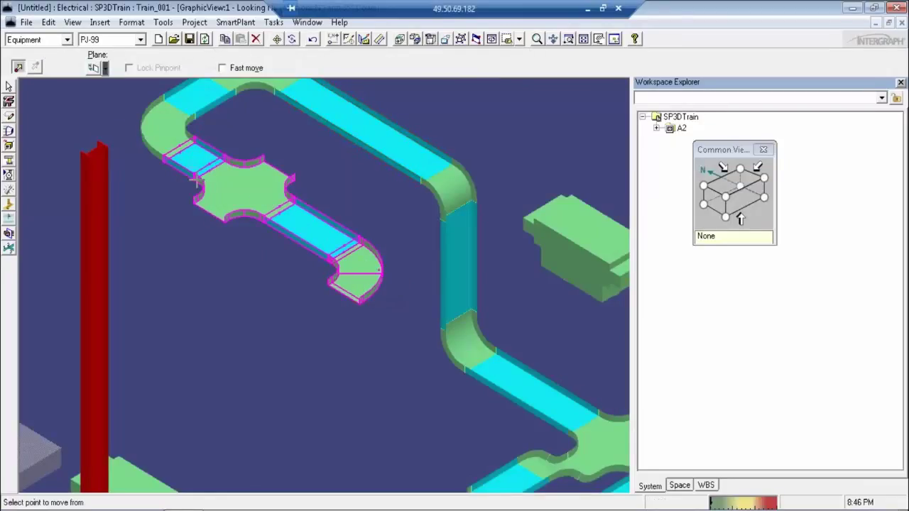
Pick a move-from point, then cancel by selecting the short straight leg left of the cross
left_click(277, 211)
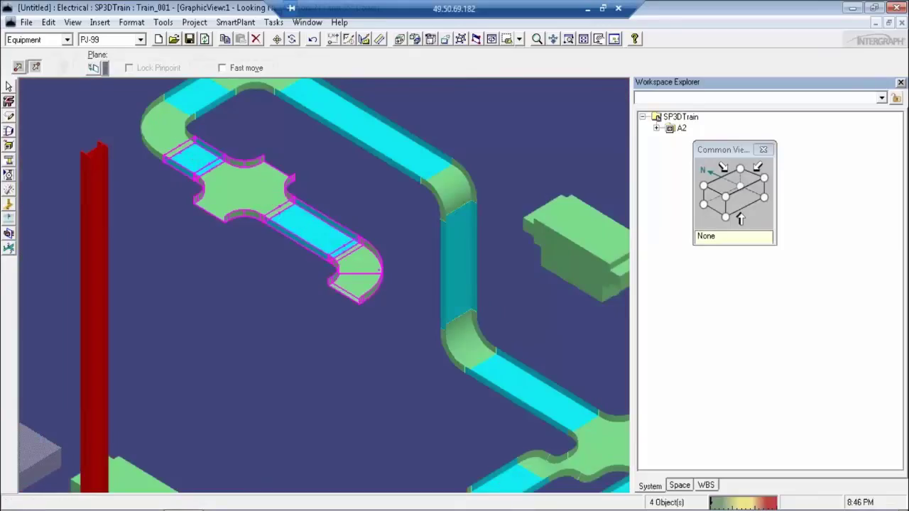
left_click(199, 156)
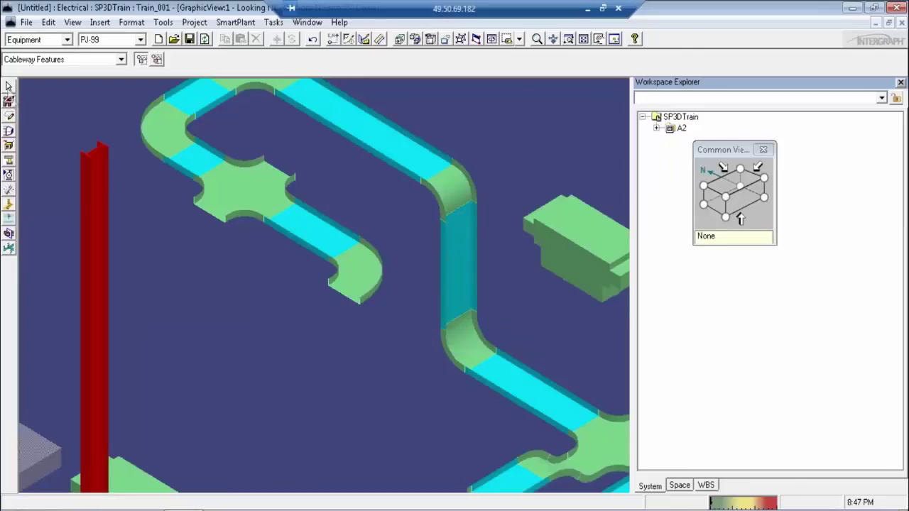
Zoom out to show the whole model, with the cable trays beside the steel structure
left_click(588, 10)
left_click(537, 38)
left_click_drag(402, 247, 451, 319)
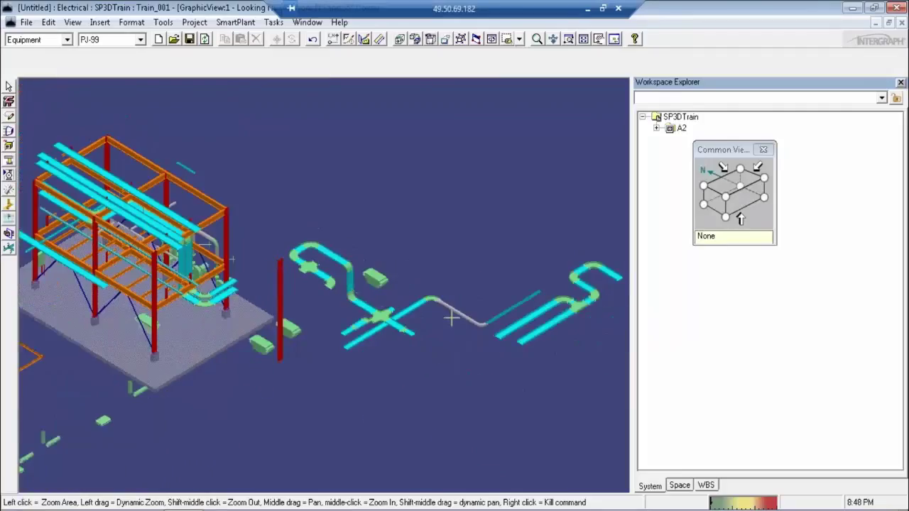
Look down in plan at the vertical tray leg's open end and start Route Cable Tray
left_click(572, 40)
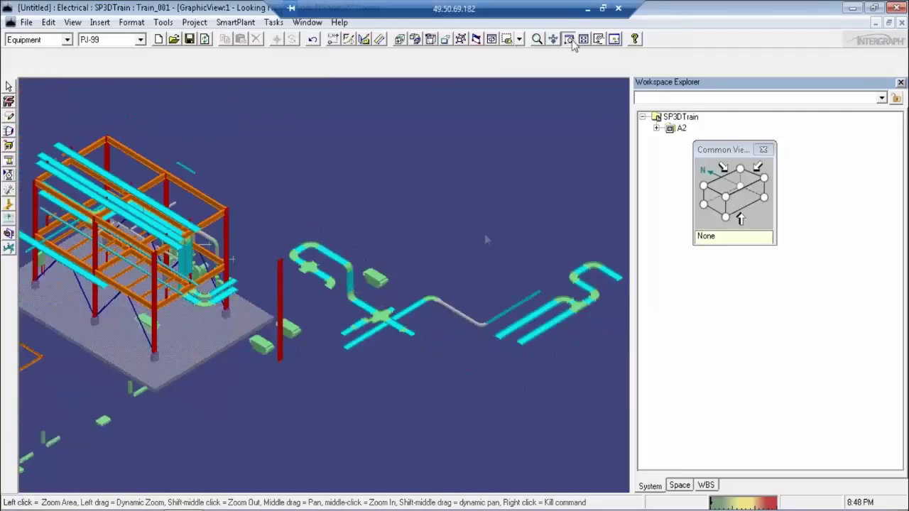
left_click(453, 365)
left_click(447, 346)
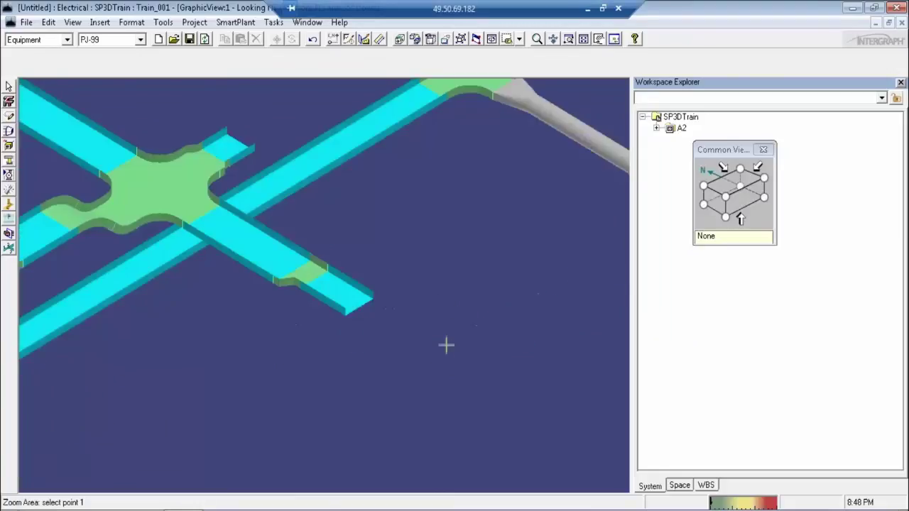
left_click(727, 187)
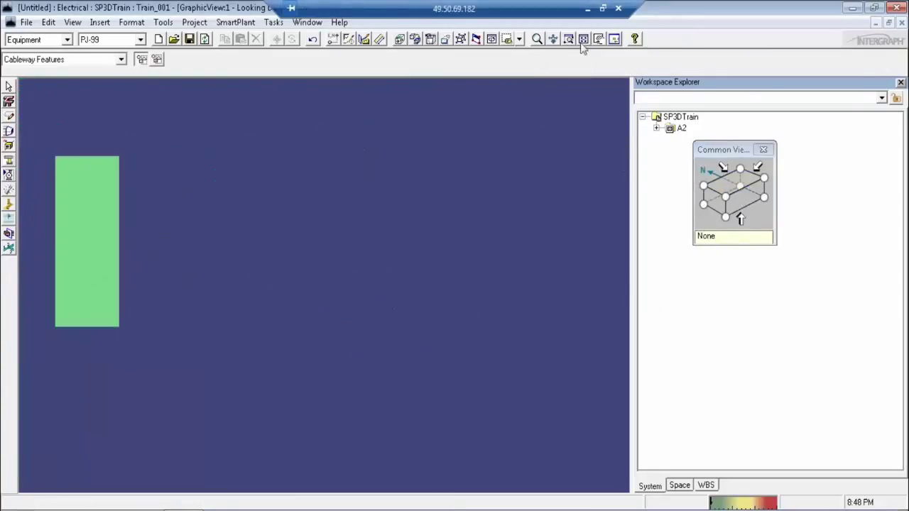
left_click(583, 38)
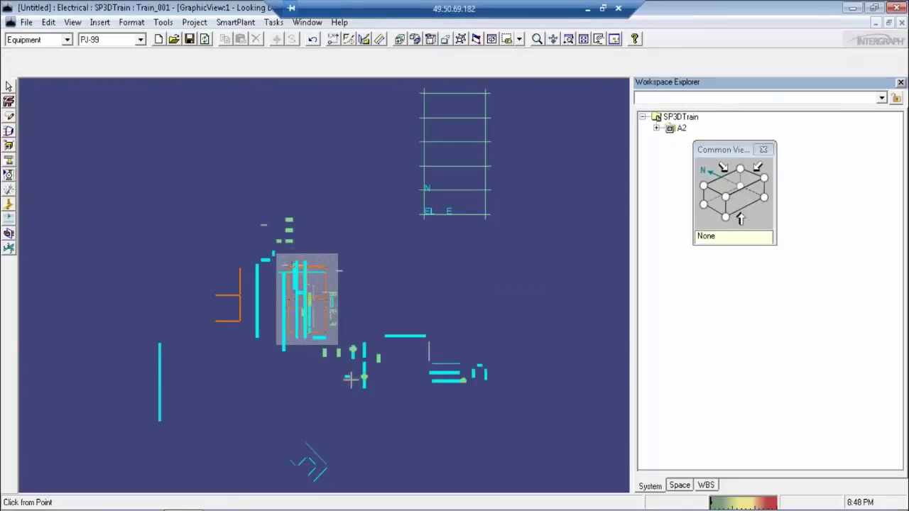
left_click(384, 411)
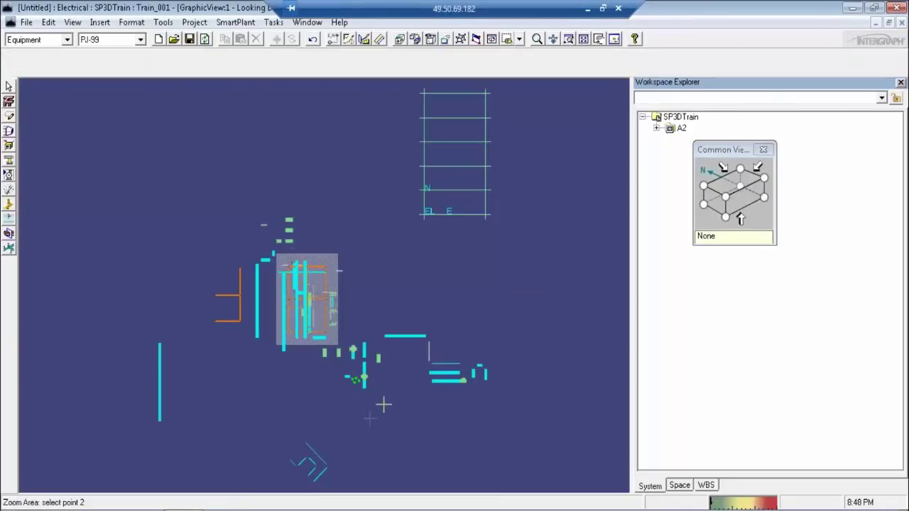
left_click(424, 366)
key("Escape")
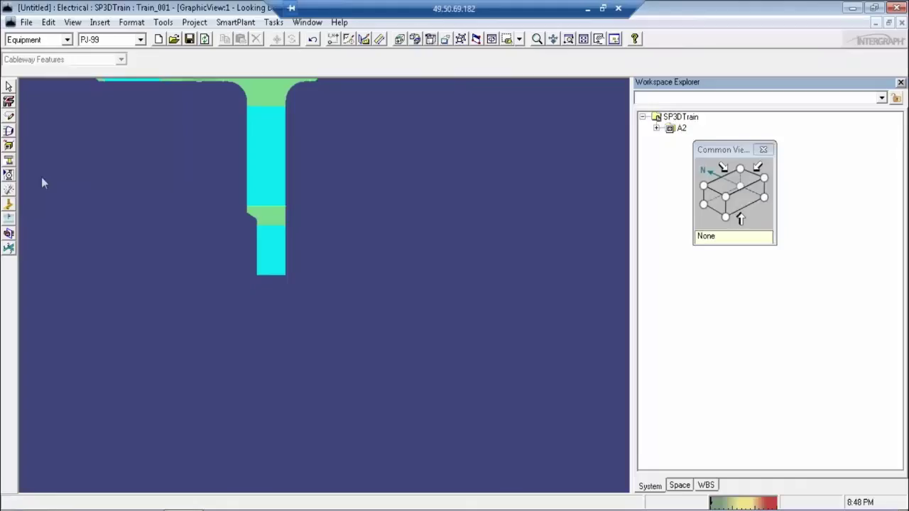
left_click(8, 102)
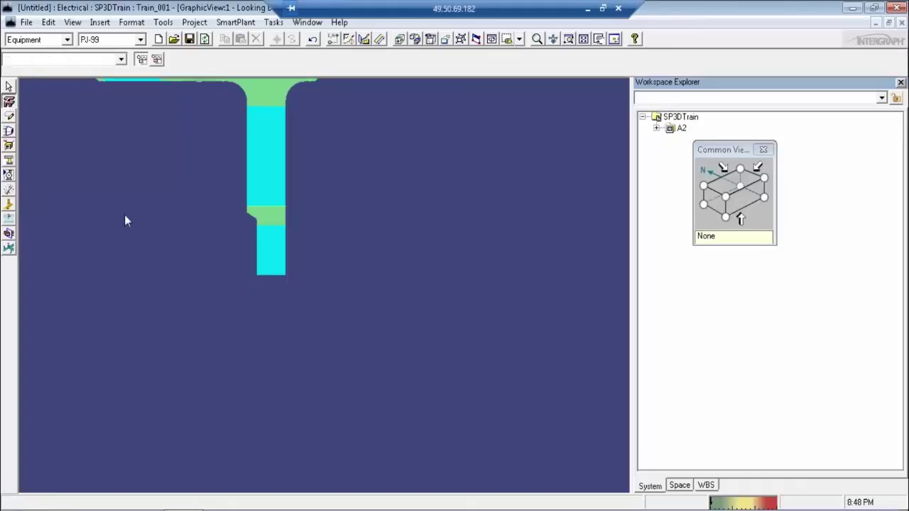
Route a 0.46 m tray from the leg's bottom end: an angled leg, then a horizontal leg
left_click(271, 277)
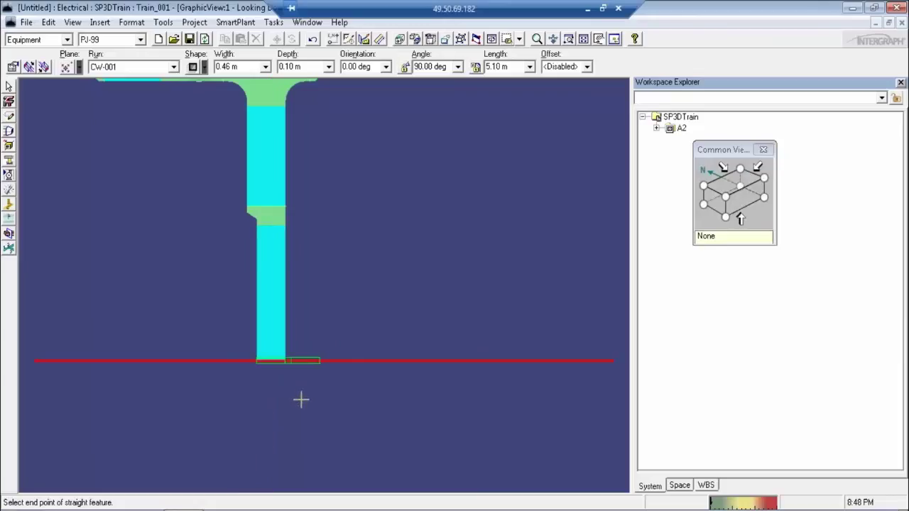
left_click(79, 66)
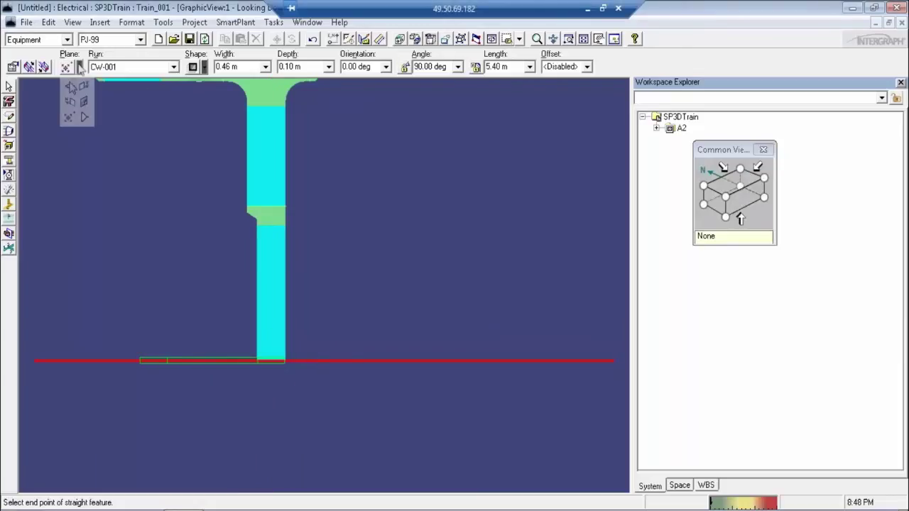
left_click(303, 392)
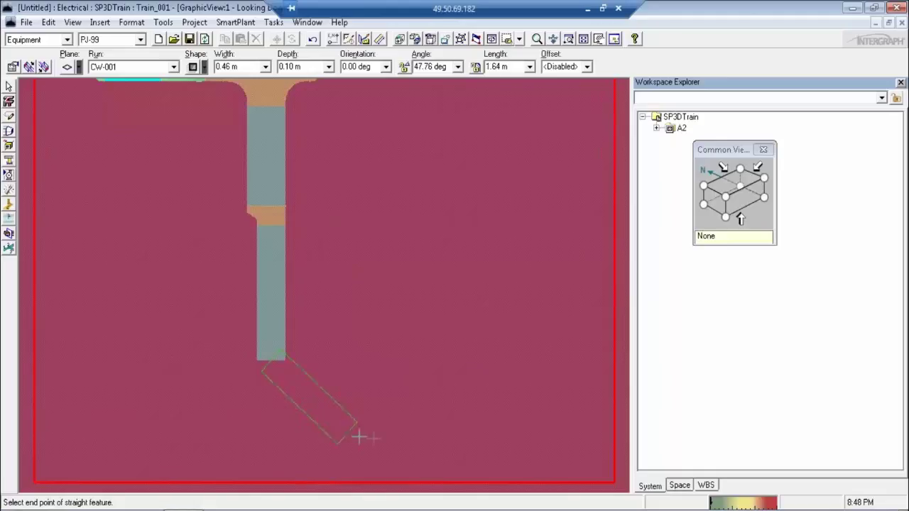
left_click(358, 435)
left_click(552, 314)
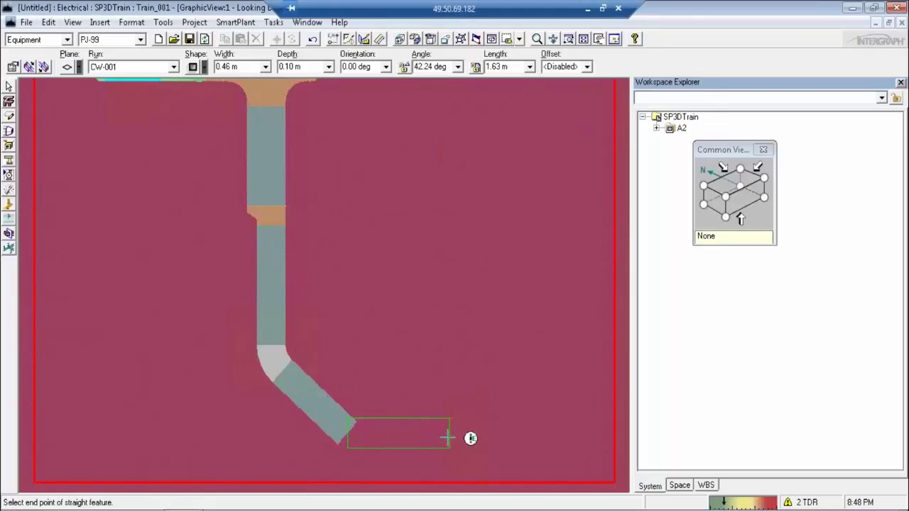
left_click(447, 438)
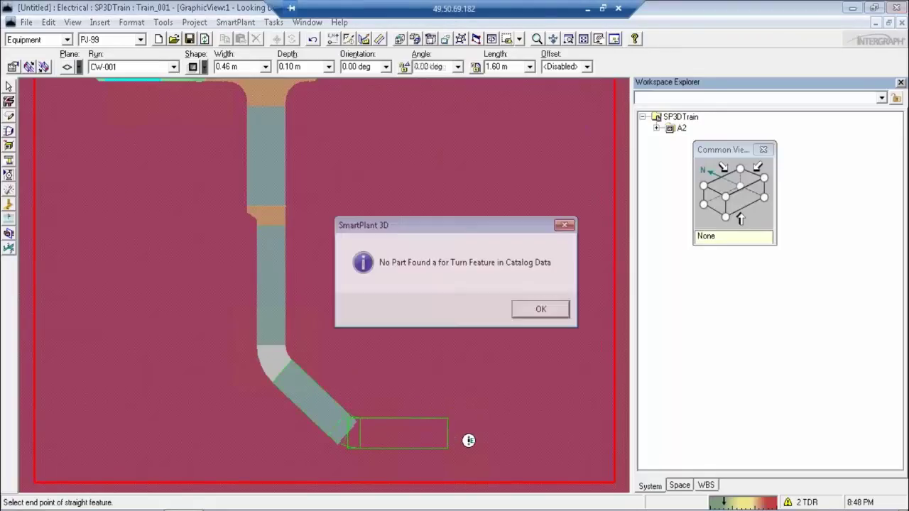
left_click(542, 314)
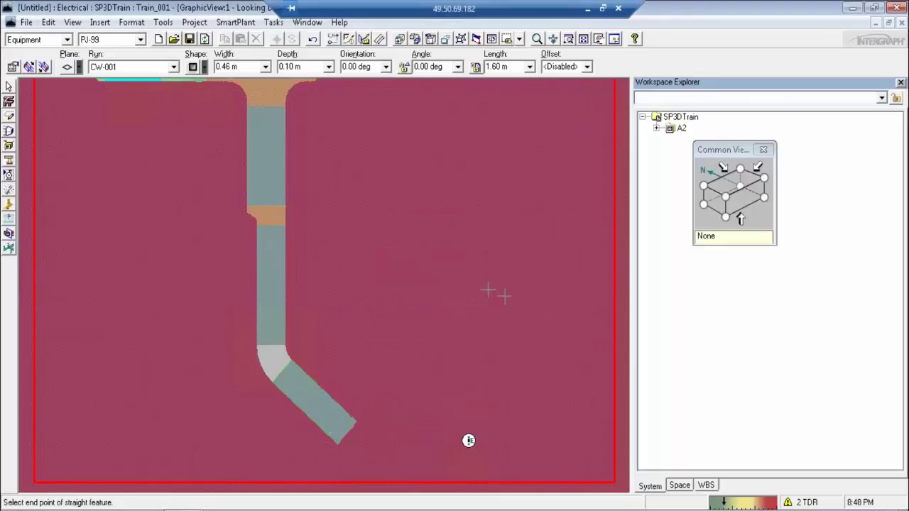
key("Escape")
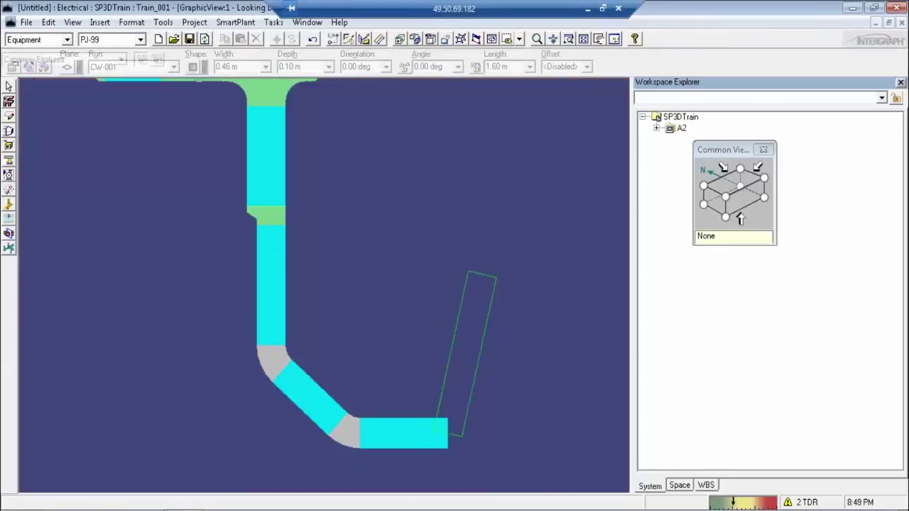
Change the upper turn of the new tray run from Bend to Miter
left_click(271, 374)
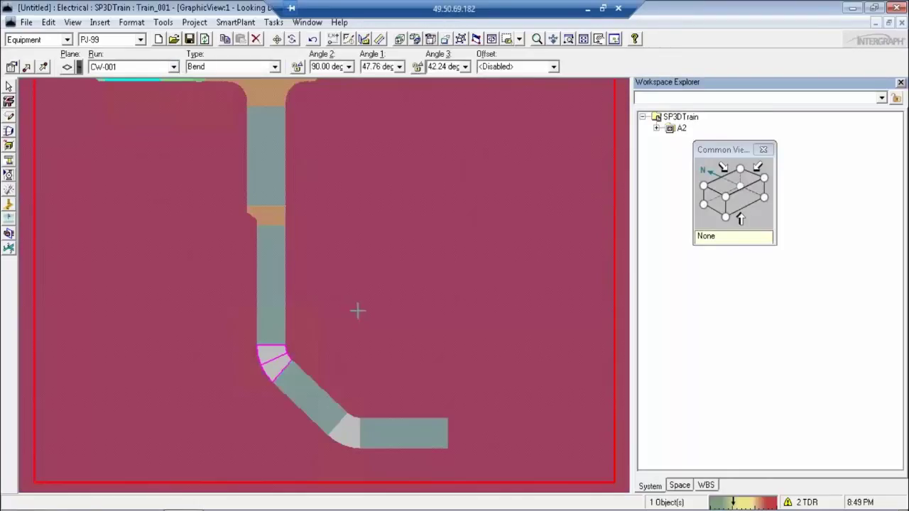
left_click(275, 66)
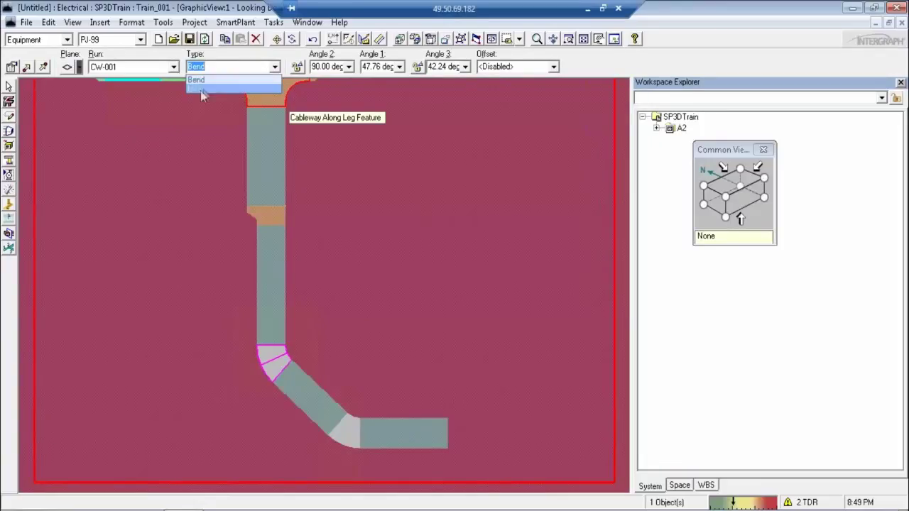
left_click(464, 243)
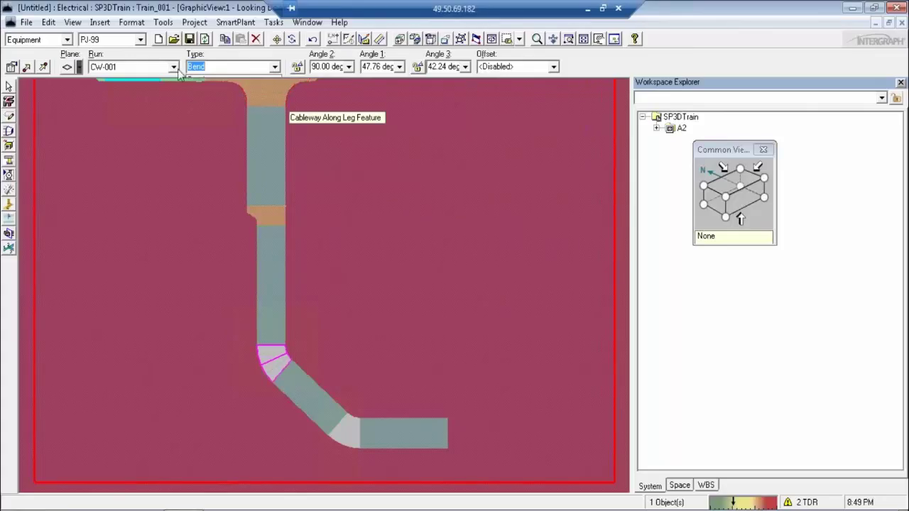
key("Down")
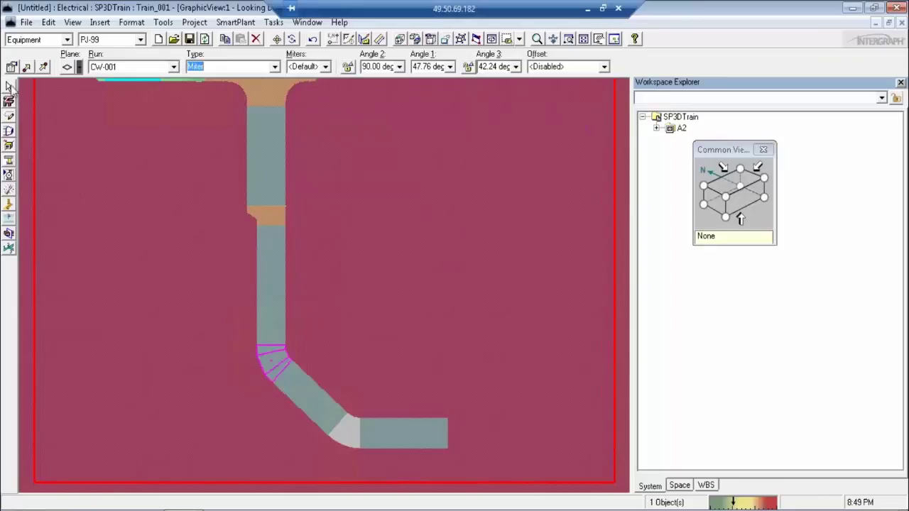
left_click(8, 86)
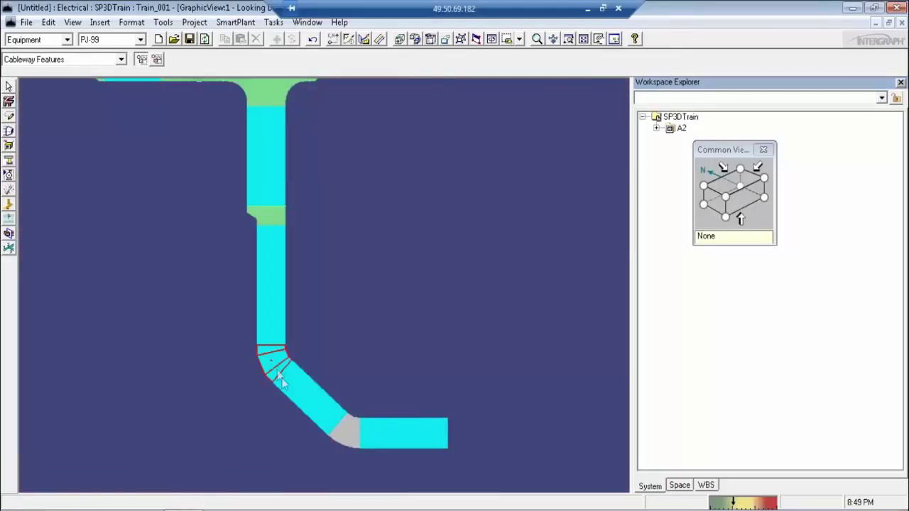
Change the lower turn of the new tray run from Bend to Miter
left_click(349, 433)
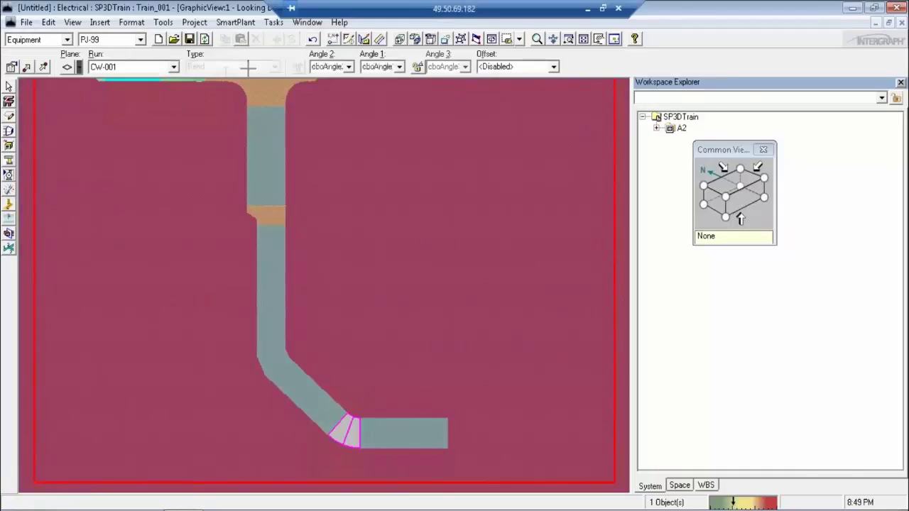
left_click(274, 68)
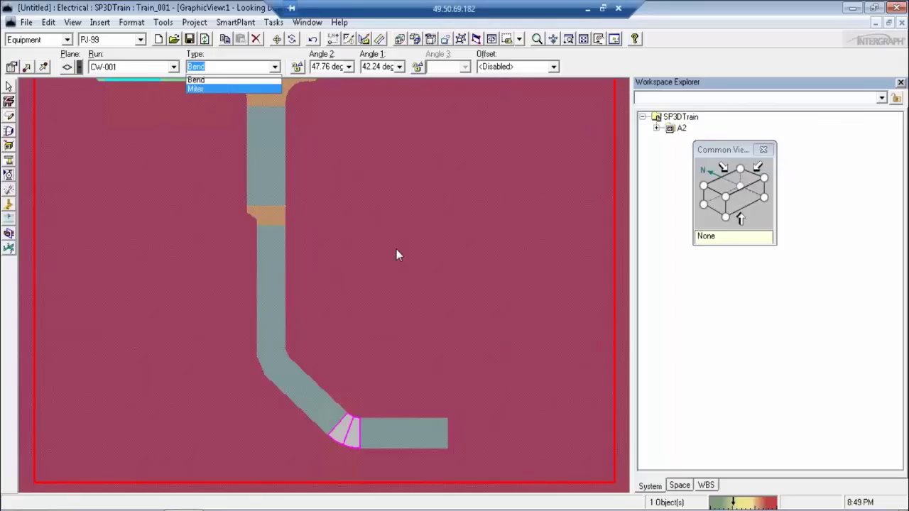
key("Escape")
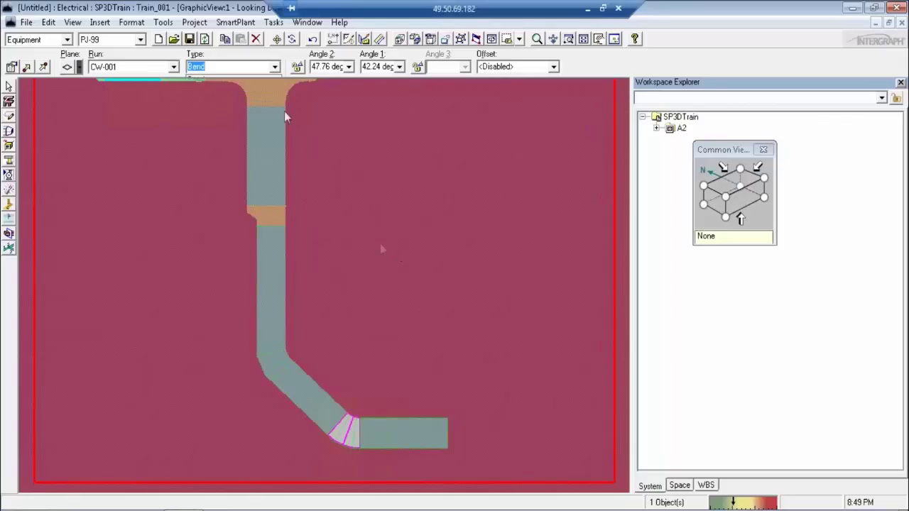
key("Down")
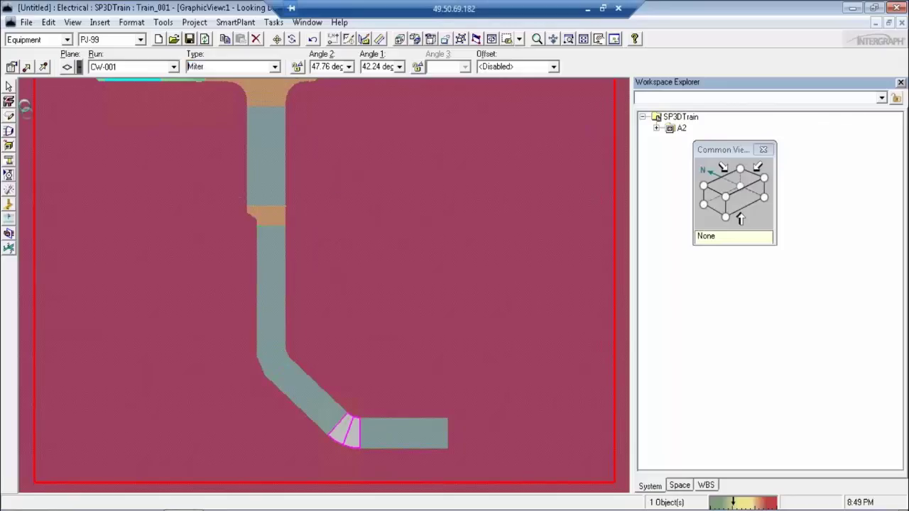